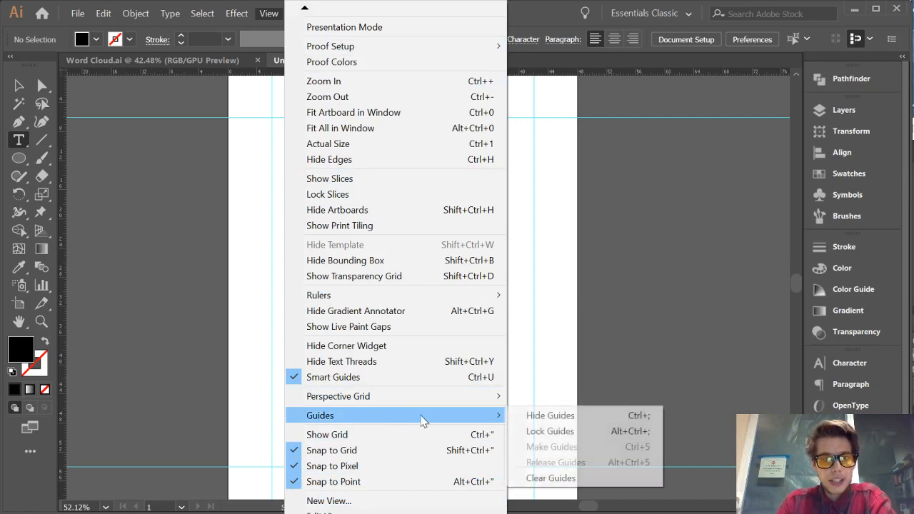
Step: Lock the guides and draw an area text box of placeholder text from the page's upper-left guide intersection
click(540, 432)
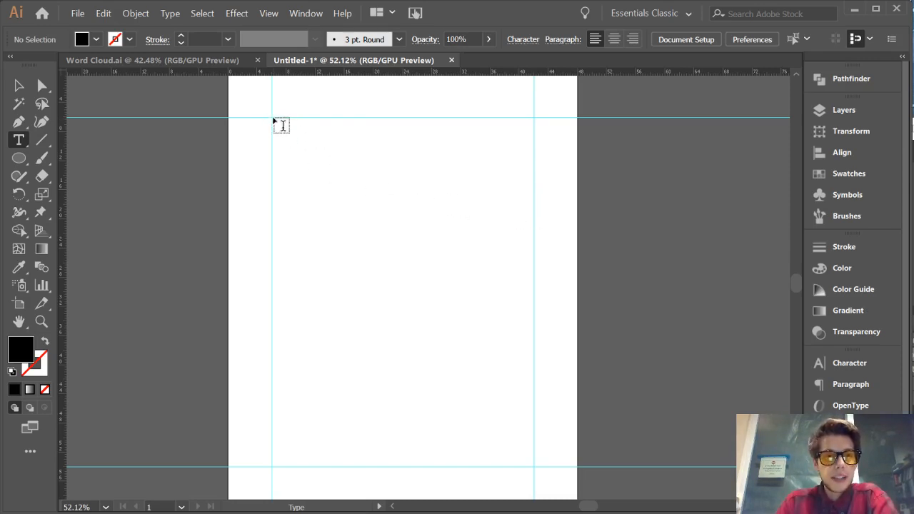
drag(272, 119, 398, 188)
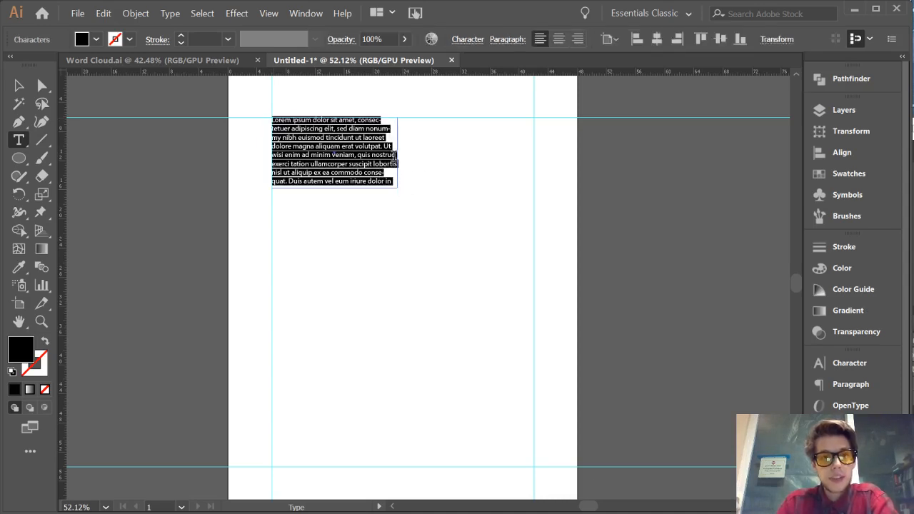
key(ctrl)
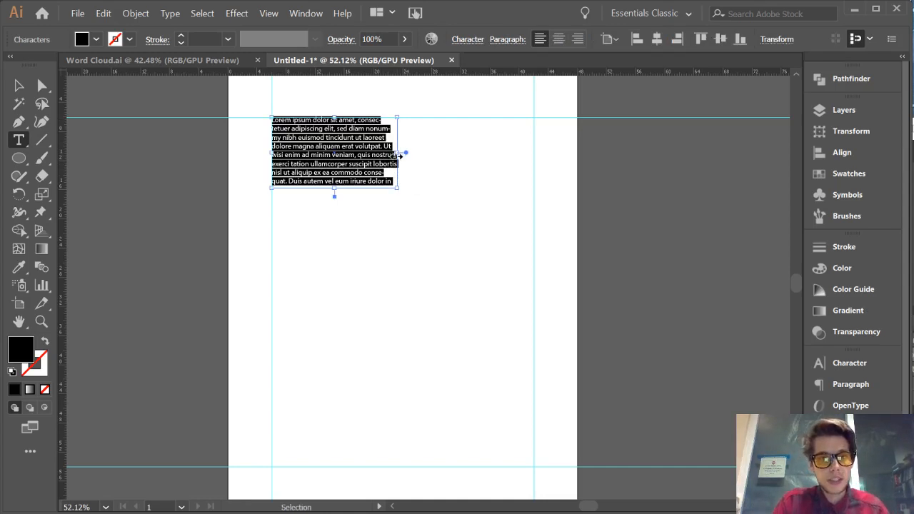
mouse_move(403, 152)
mouse_down()
mouse_move(451, 150)
mouse_move(388, 155)
mouse_move(397, 155)
mouse_up()
key(ctrl+shift+a)
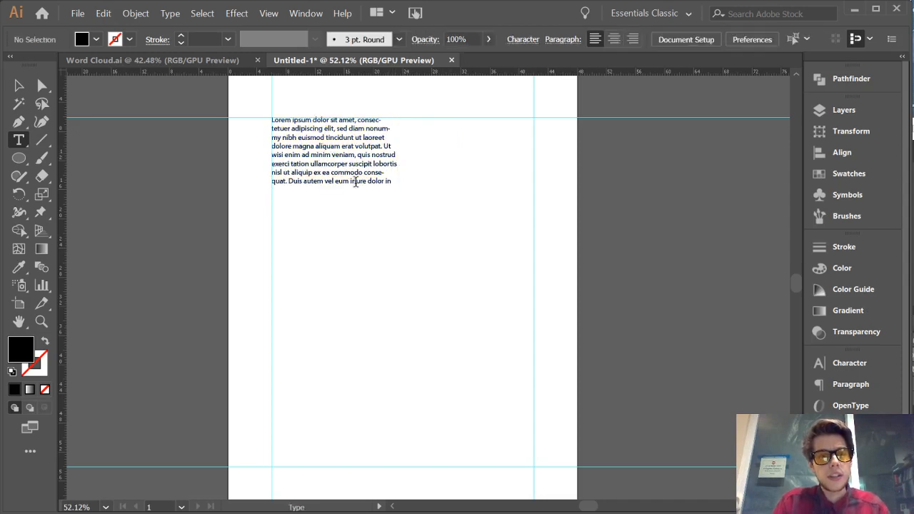
Step: Add a "Lorem ipsum" point-type line beneath the paragraph, scale it to about 29.7 pt and align it to the left guide
click(282, 218)
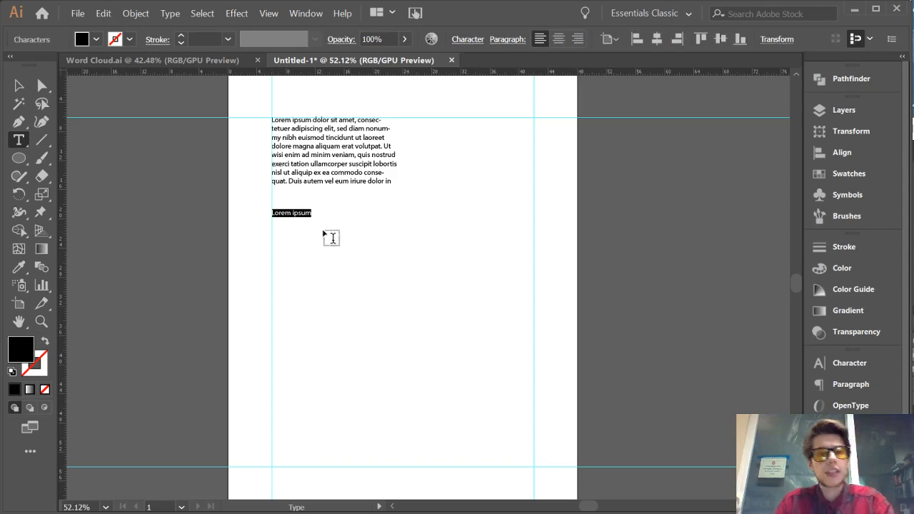
key(ctrl+shift+a)
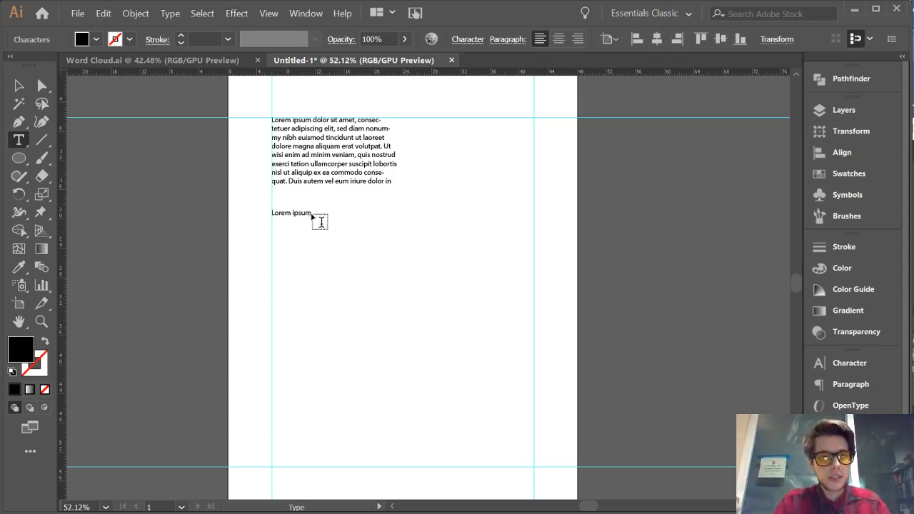
ctrl+click(313, 214)
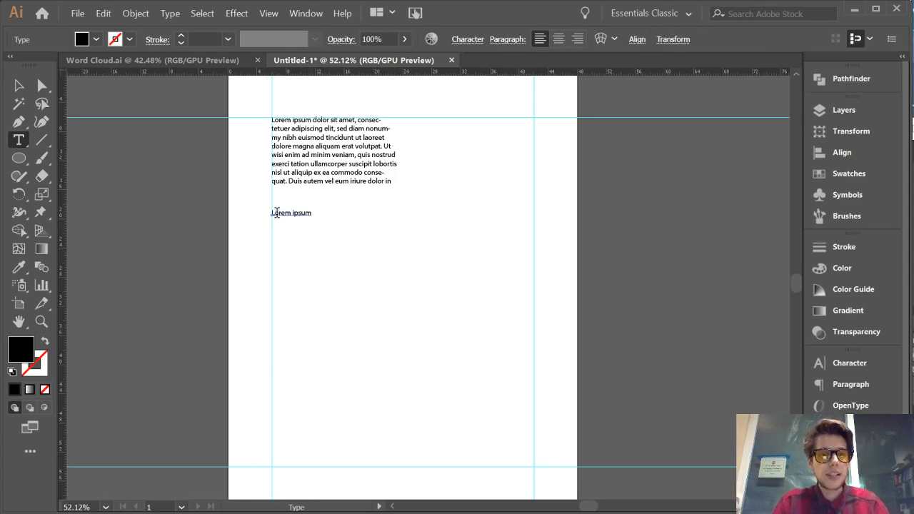
key(ctrl)
drag(313, 208, 372, 190)
drag(336, 218, 331, 223)
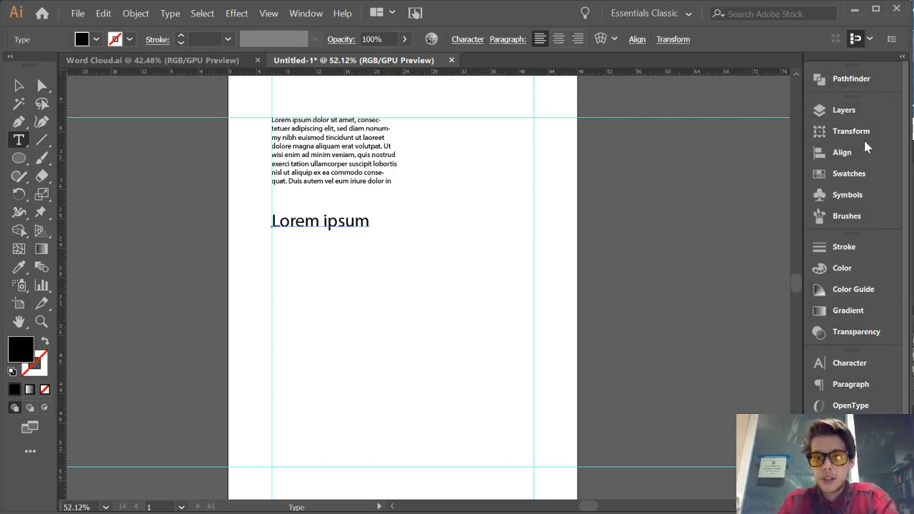
Step: Choose the Essentials Classic workspace and open the Character settings for the "Lorem ipsum" line
click(688, 14)
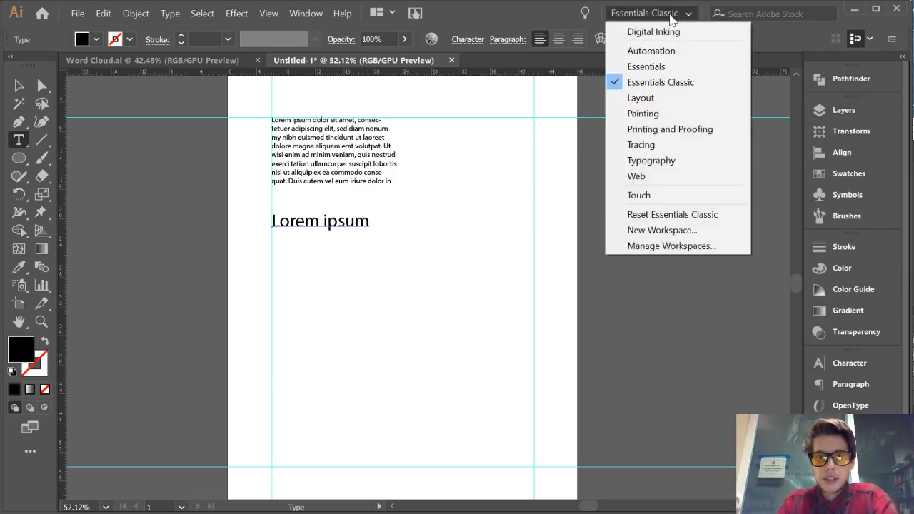
click(673, 84)
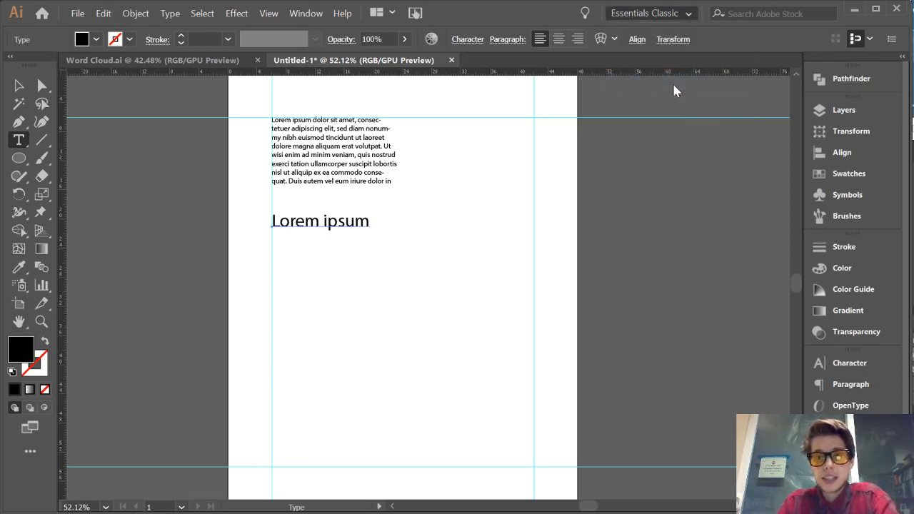
click(861, 373)
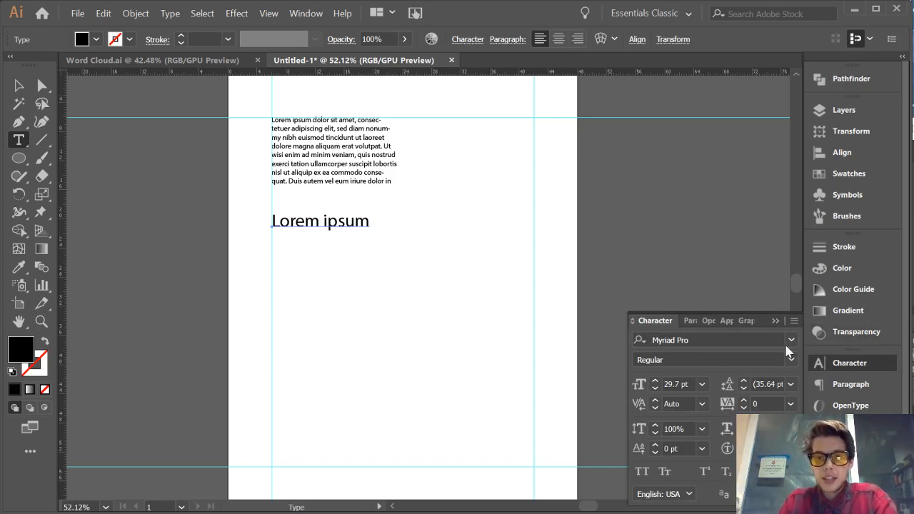
Step: Hide and restore the extra Character options, and enable display of the Touch Type Tool
click(794, 322)
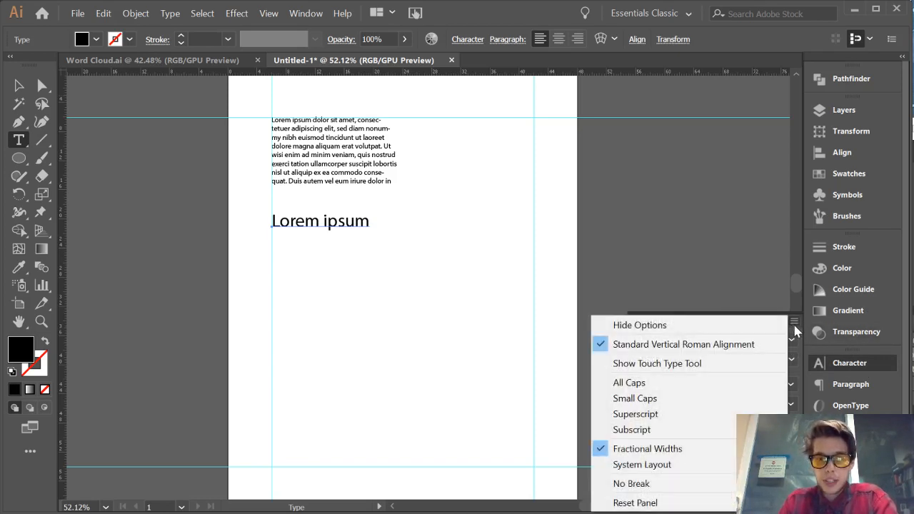
click(795, 323)
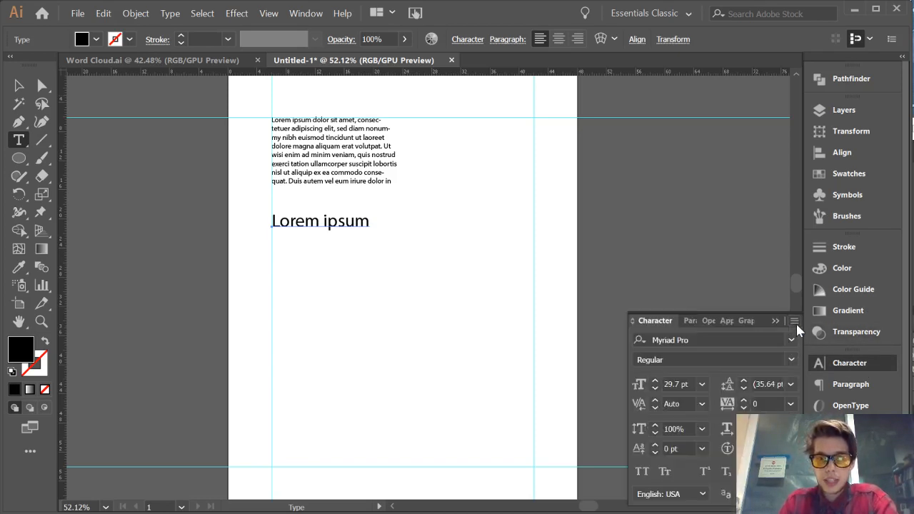
click(795, 323)
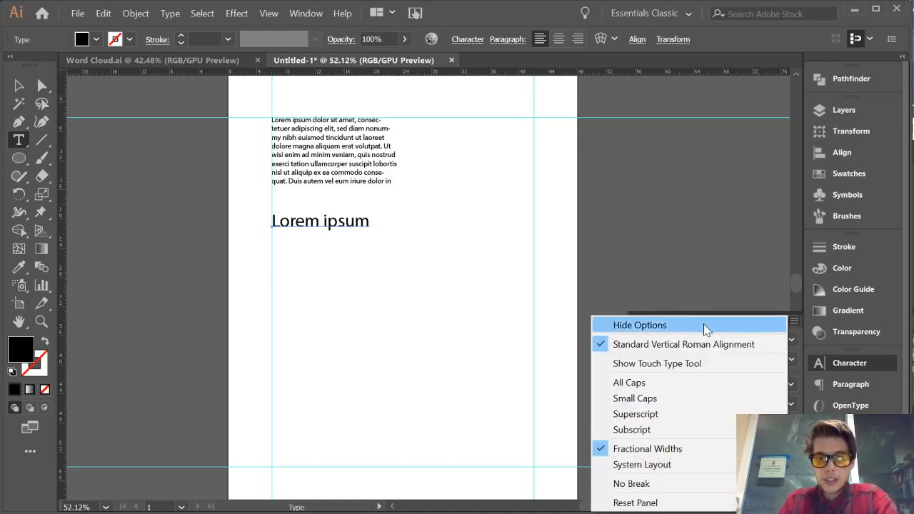
click(718, 327)
click(795, 353)
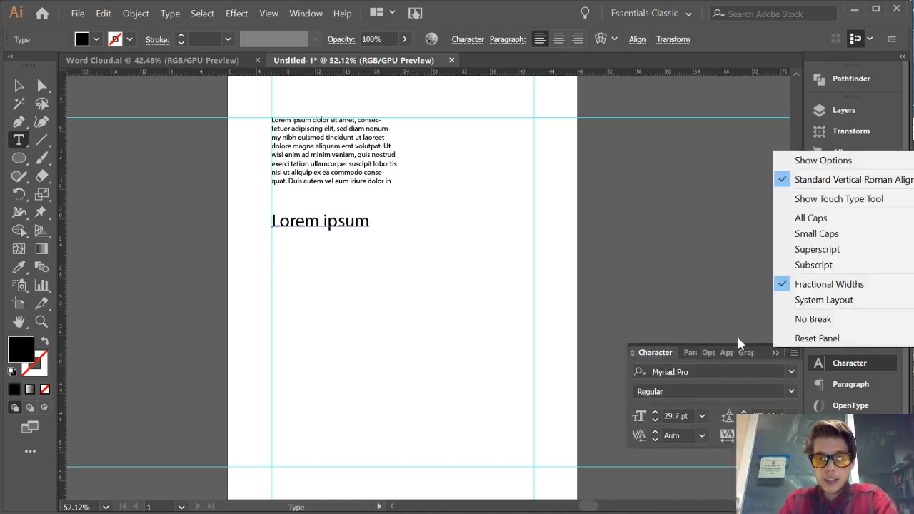
click(825, 158)
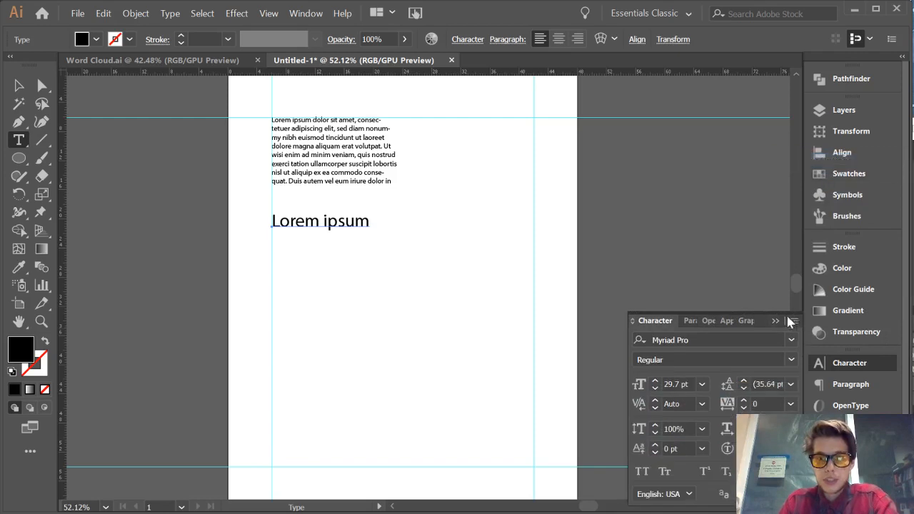
click(790, 323)
click(670, 368)
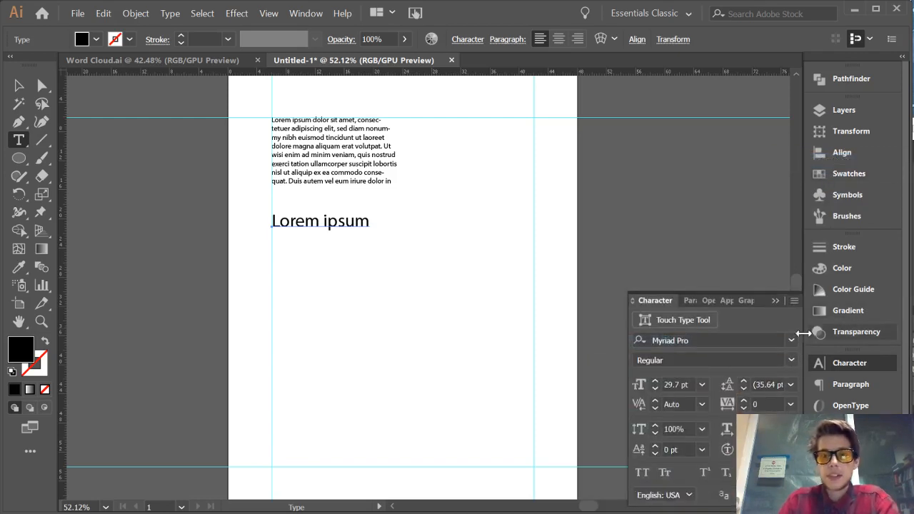
Step: Look at the font family and font style choices available for the "Lorem ipsum" line
click(793, 342)
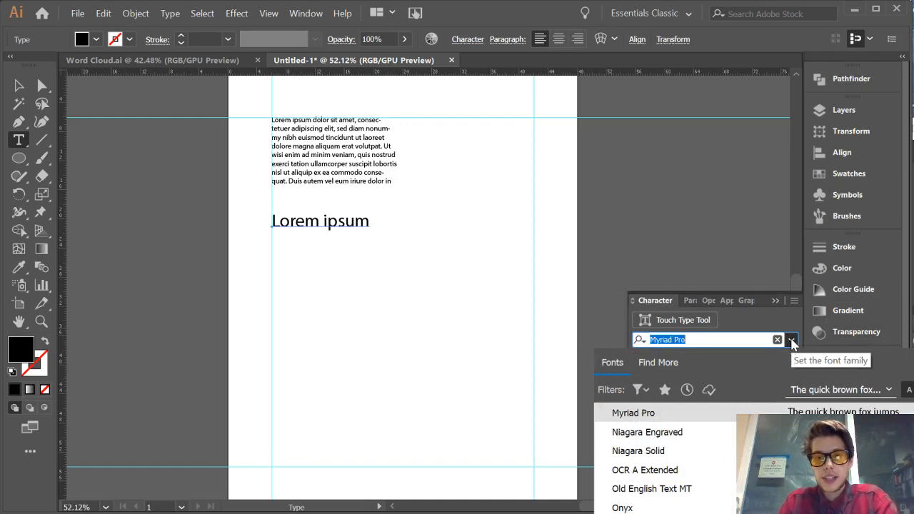
click(792, 341)
click(792, 362)
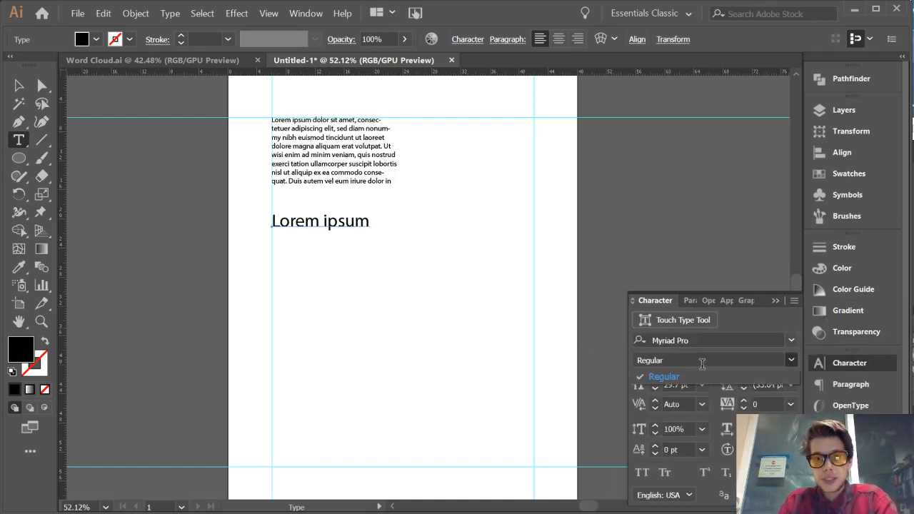
click(779, 375)
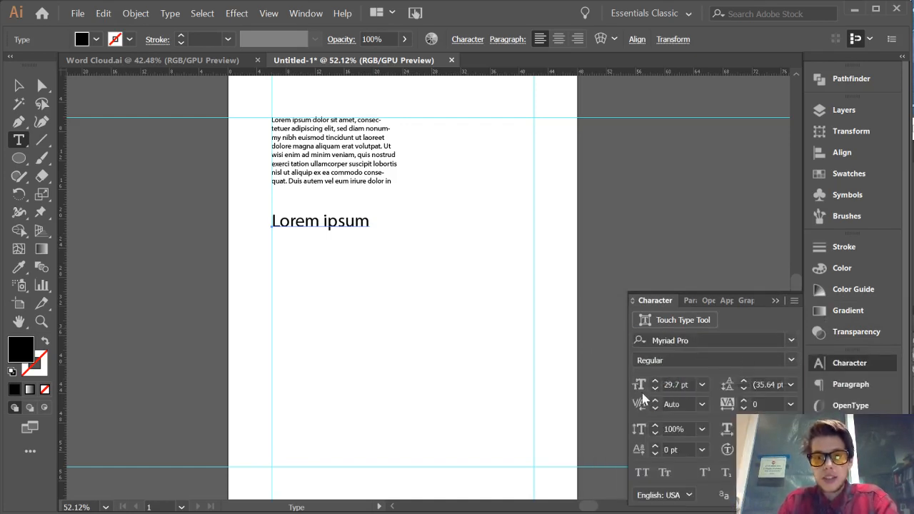
Step: Set the "Lorem ipsum" line's font size to 35 pt and its leading to 43 pt
click(388, 182)
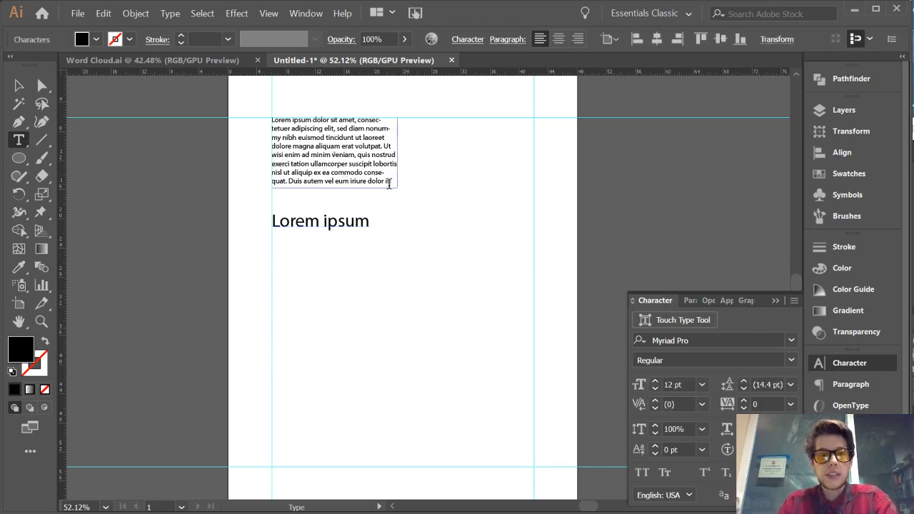
drag(363, 224, 273, 224)
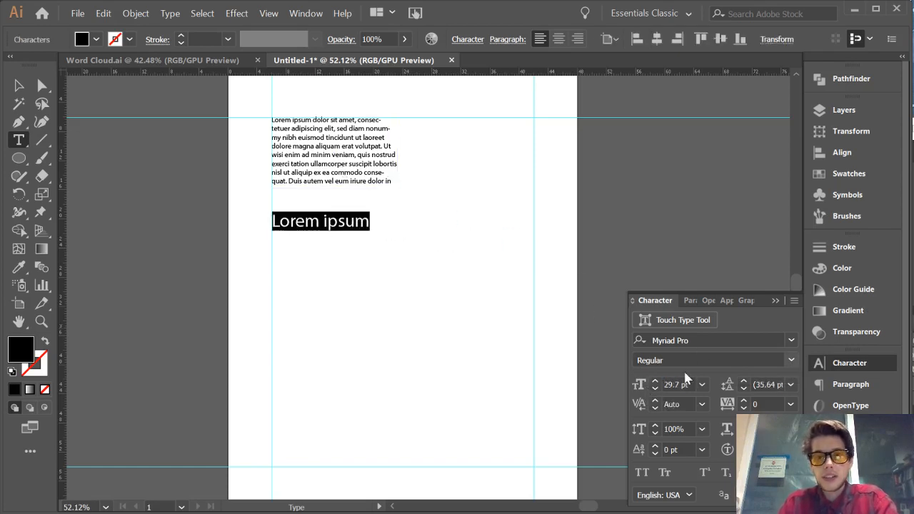
click(655, 381)
click(655, 381)
click(655, 382)
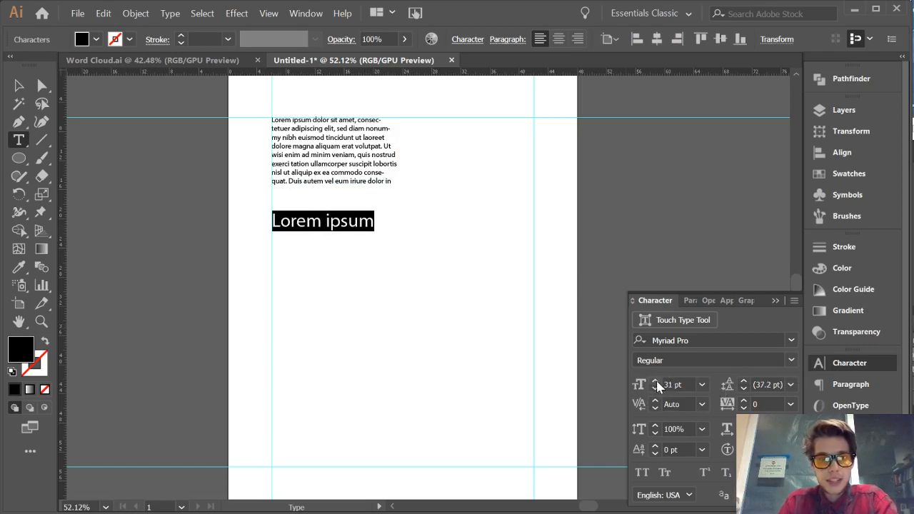
click(655, 382)
click(655, 382)
click(655, 382)
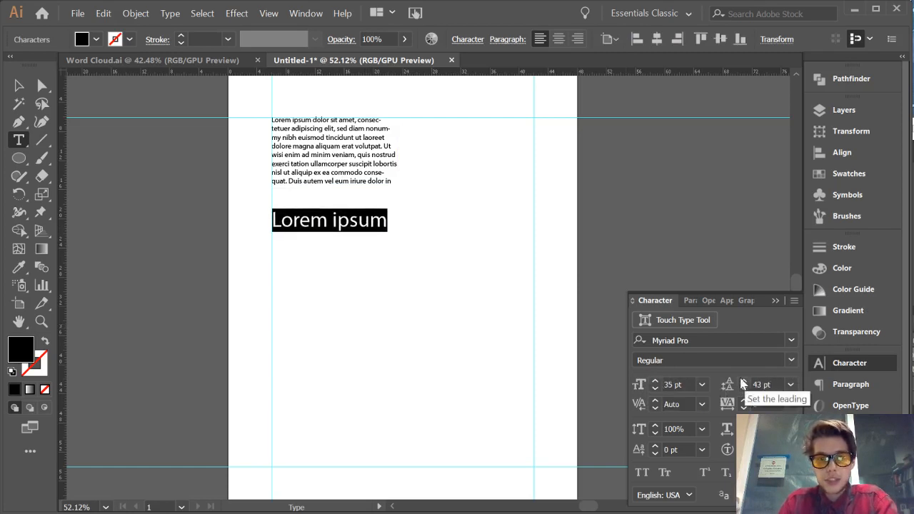
click(744, 381)
Step: Set the leading of the whole placeholder paragraph to 17 pt
drag(393, 183, 271, 118)
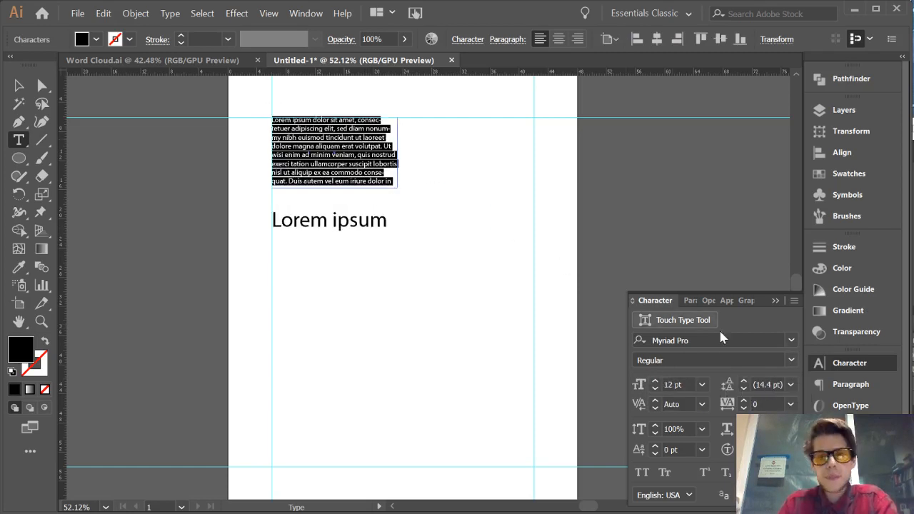
click(744, 382)
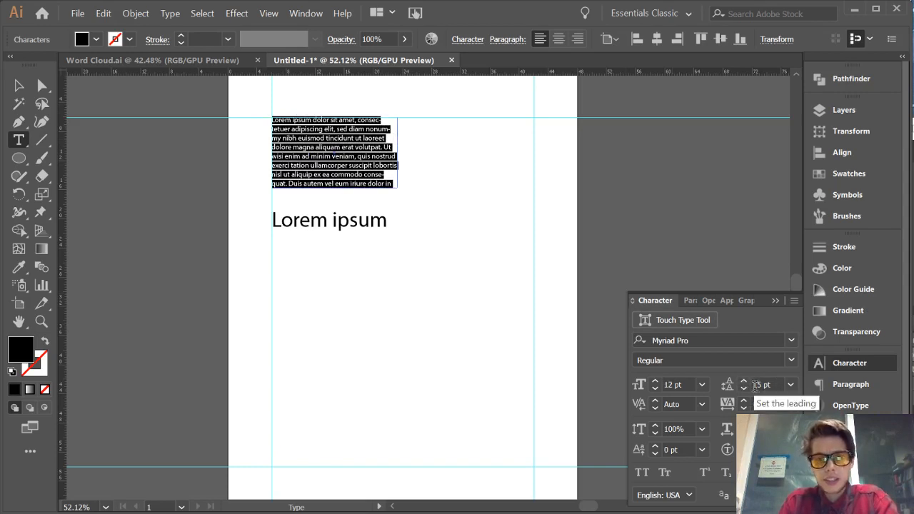
click(744, 383)
click(745, 383)
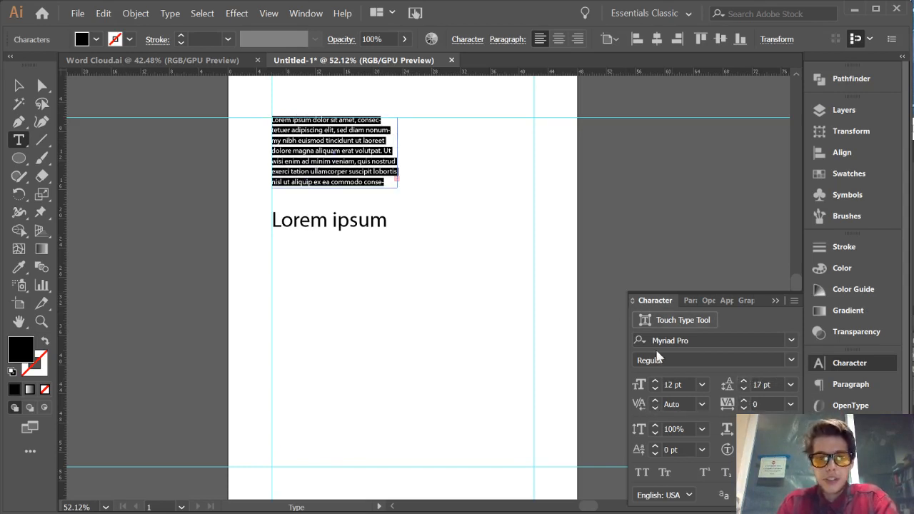
Step: Set the kerning between the "q" and "u" of "quis" in the paragraph to 30
click(363, 157)
key(ctrl+space)
drag(351, 161, 527, 166)
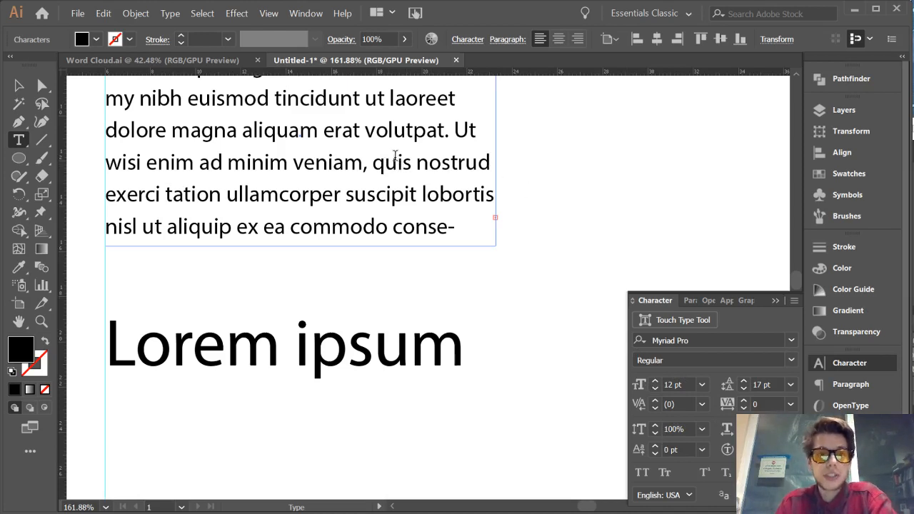
click(655, 400)
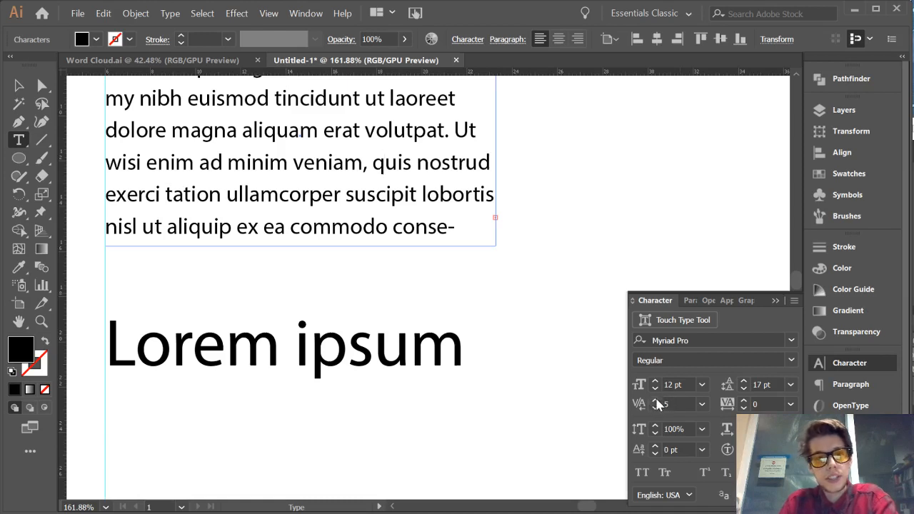
click(654, 402)
click(655, 402)
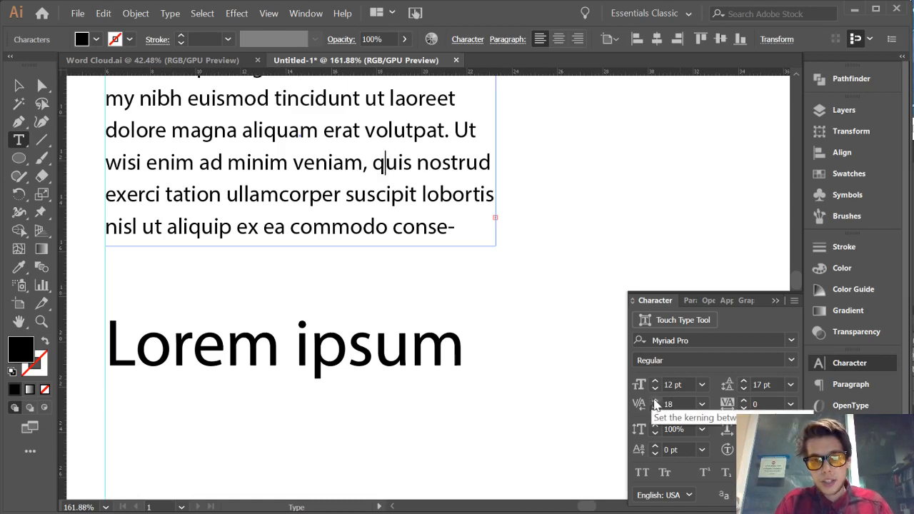
click(655, 401)
click(655, 401)
click(655, 401)
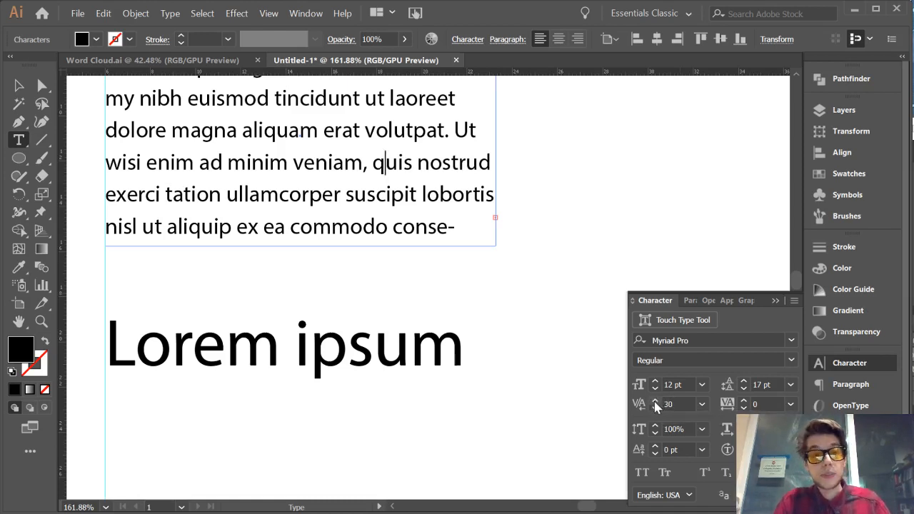
Step: Widen the kerning between the "q" and "u" of "quis" to 110
shift+click(655, 401)
shift+click(656, 400)
shift+click(657, 400)
shift+click(656, 400)
shift+click(656, 400)
shift+click(657, 400)
shift+click(656, 400)
shift+click(656, 400)
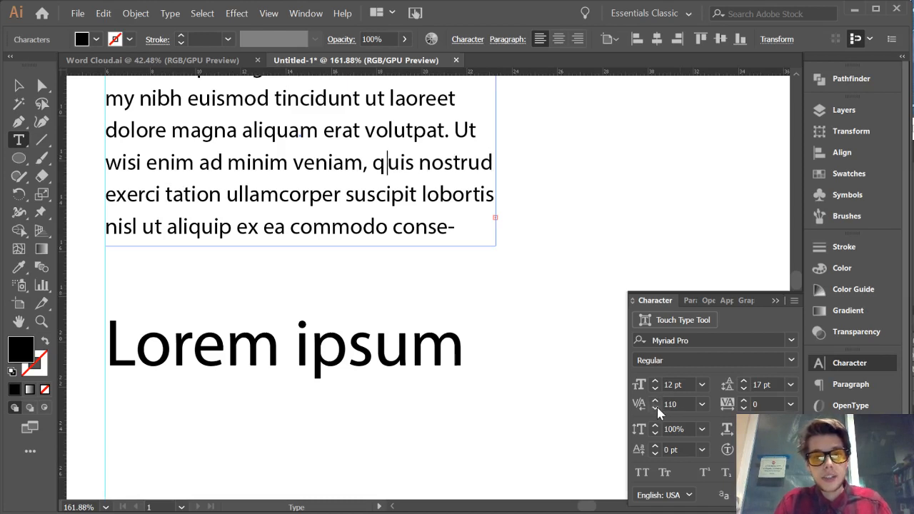
Step: Tighten the kerning between the "q" and "u" of "quis" to -100
click(657, 407)
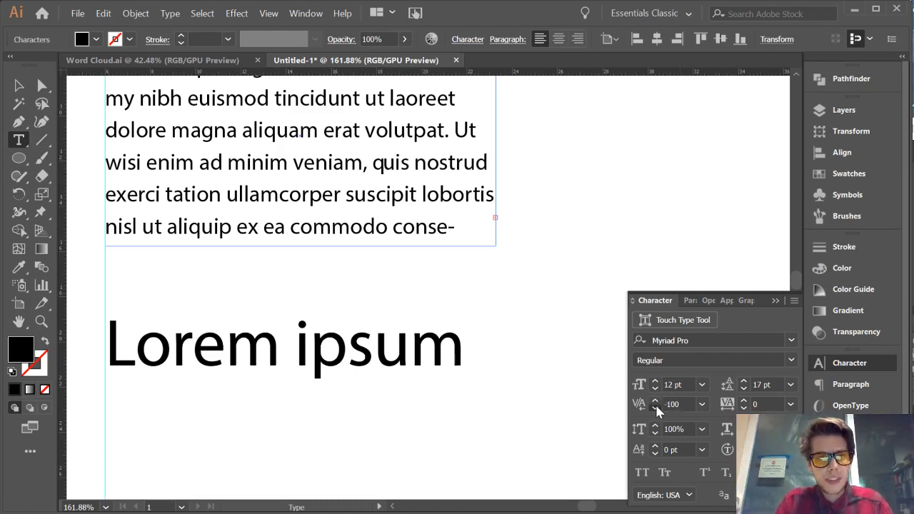
click(656, 408)
click(656, 407)
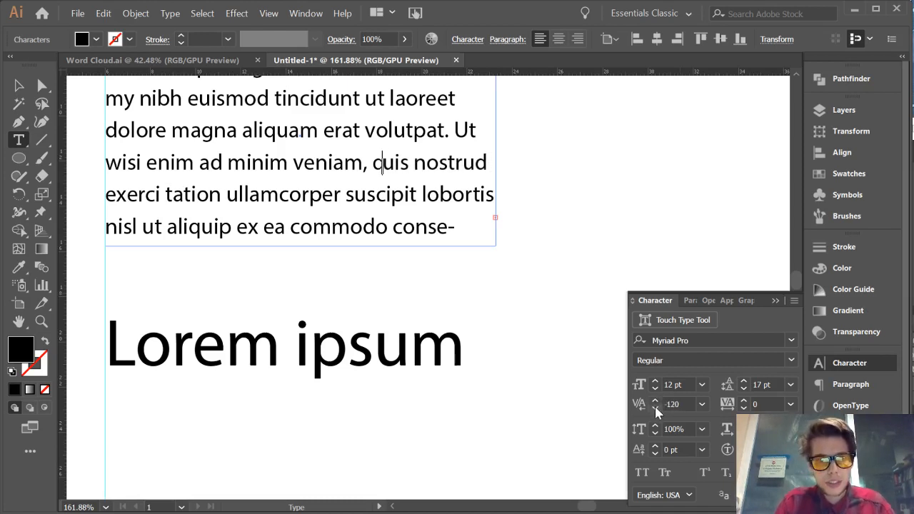
click(657, 401)
click(656, 402)
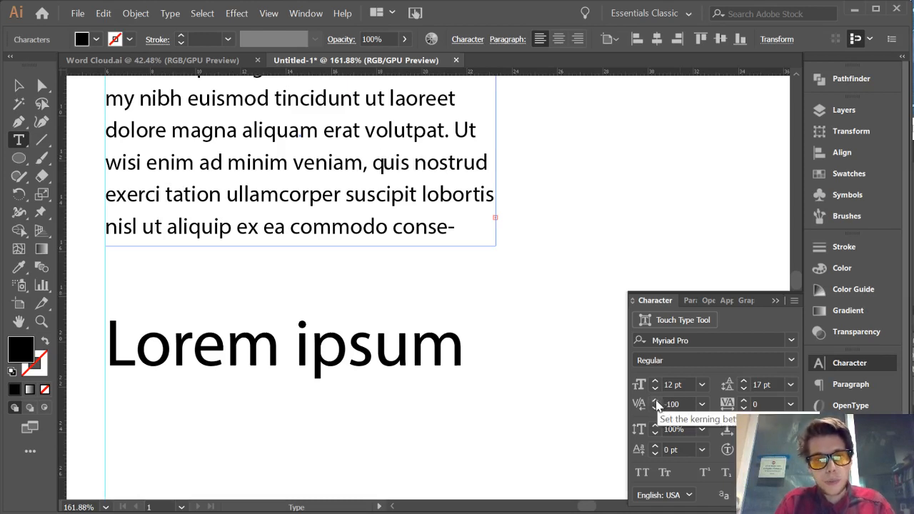
Step: Adjust the kerning between the "q" and "u" of "quis" in the paragraph to -90
click(657, 401)
click(657, 401)
click(657, 401)
click(656, 402)
click(656, 408)
click(656, 408)
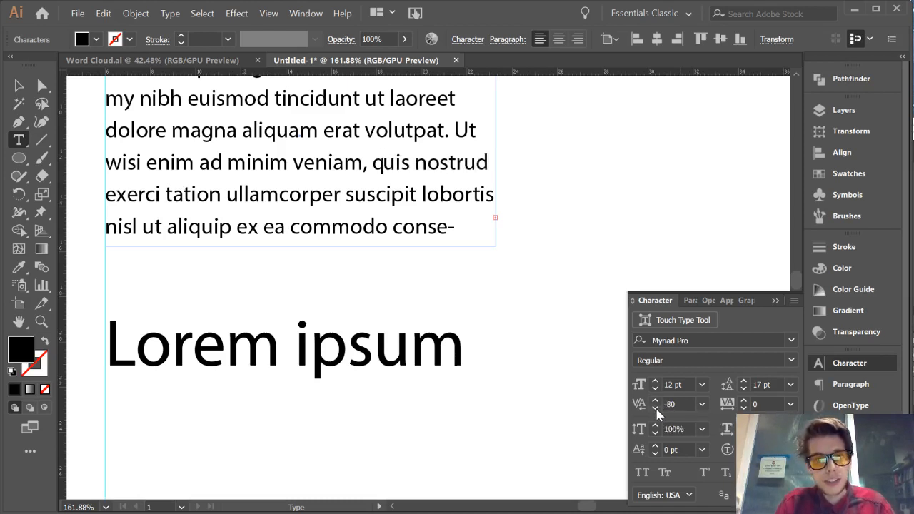
click(656, 408)
click(656, 408)
click(655, 401)
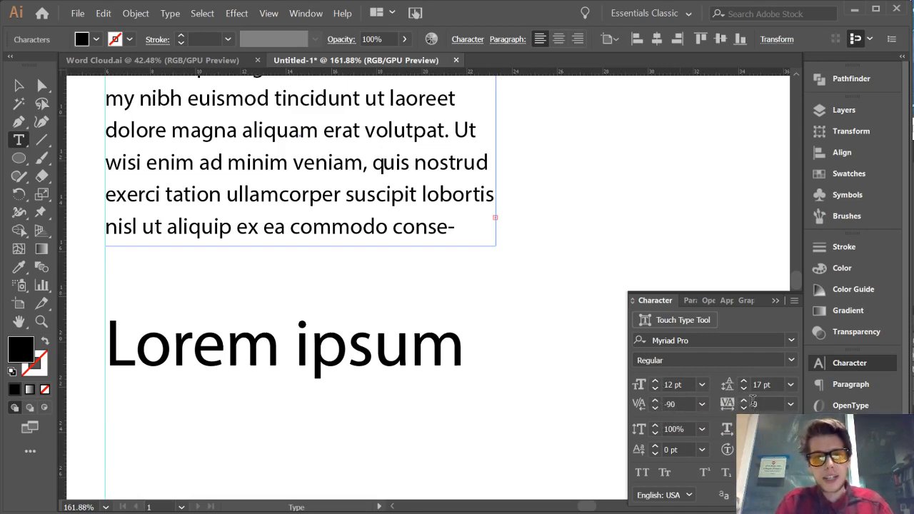
Step: Delete the space between the "q" and "u" of "quis" and raise the tracking at the insertion point to 70
drag(594, 285, 550, 330)
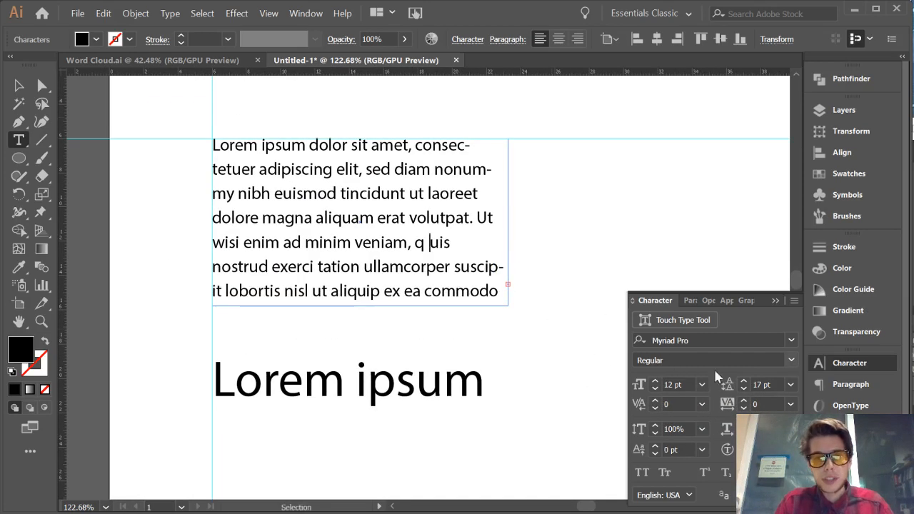
key(BackSpace)
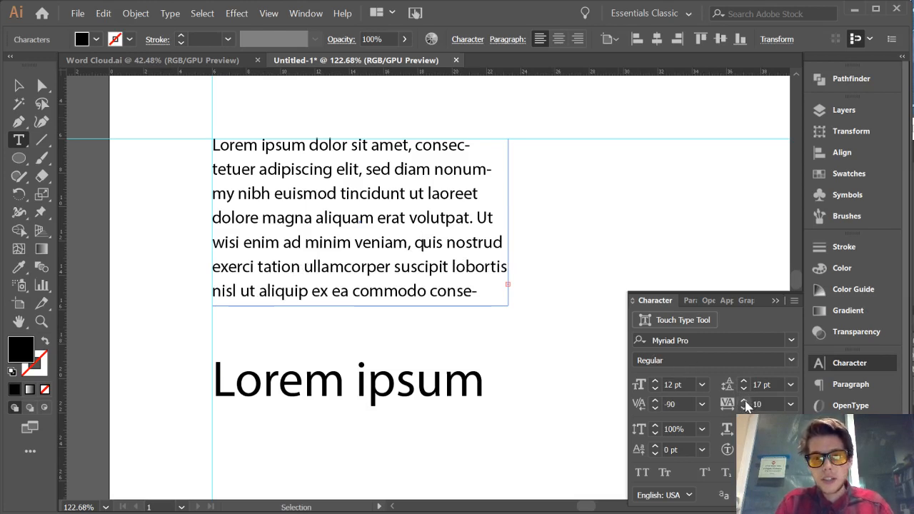
click(744, 401)
click(744, 401)
click(744, 401)
Step: Set the tracking of the placeholder paragraph's text to 100
drag(477, 291, 218, 143)
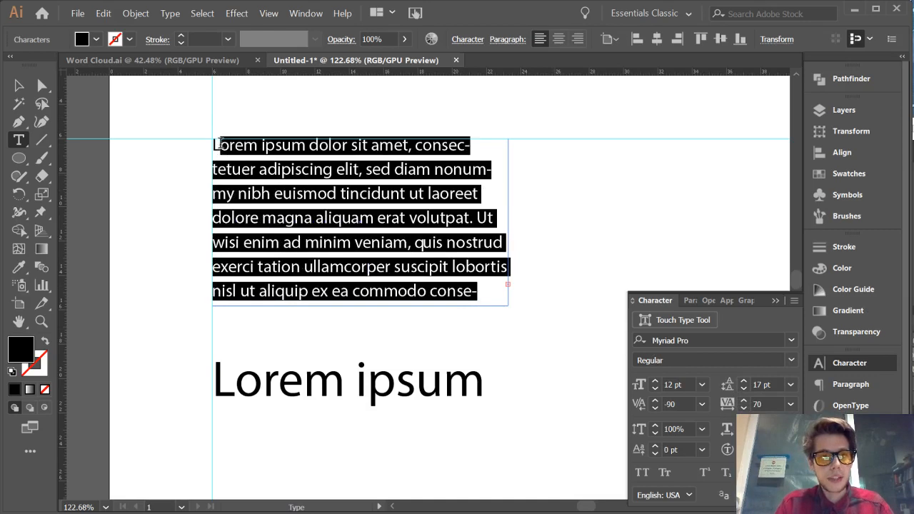
click(744, 401)
click(745, 400)
click(744, 401)
click(744, 401)
click(745, 401)
click(744, 401)
click(744, 401)
click(744, 401)
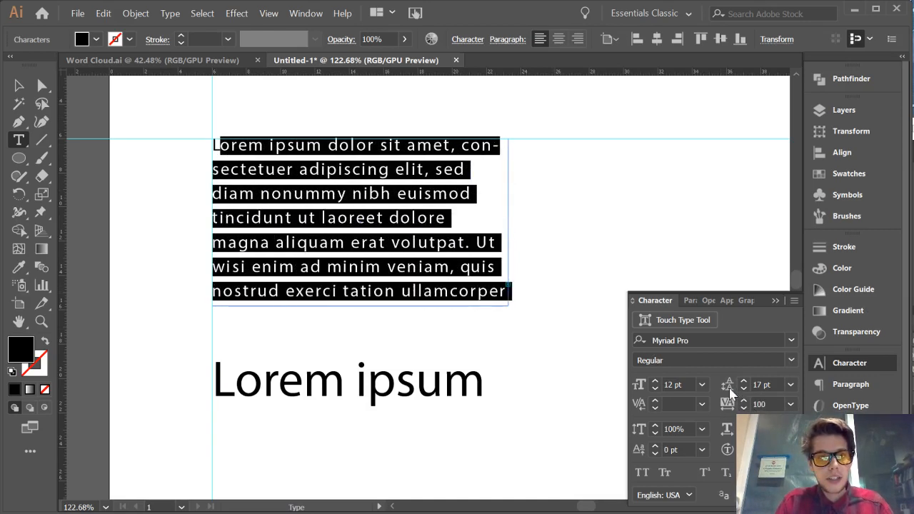
key(Escape)
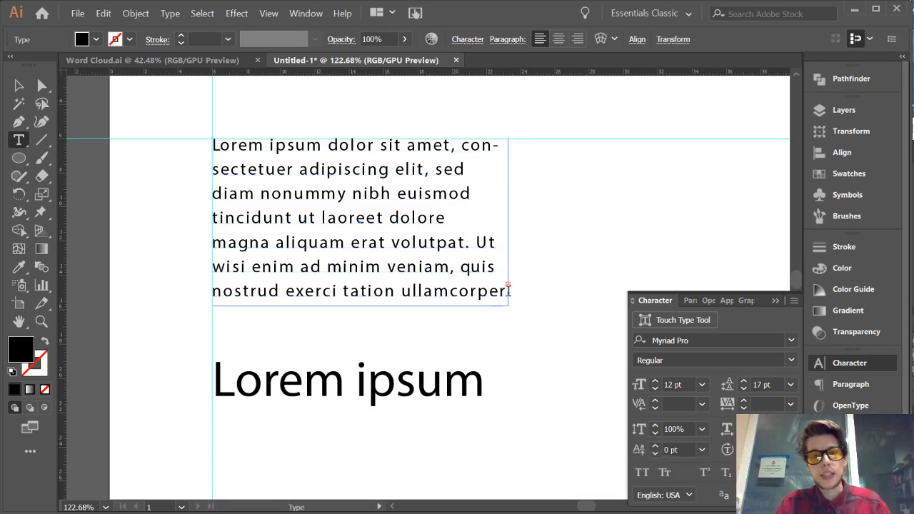
Step: Lower the baseline shift of the whole placeholder paragraph to -8 pt
drag(506, 289, 222, 144)
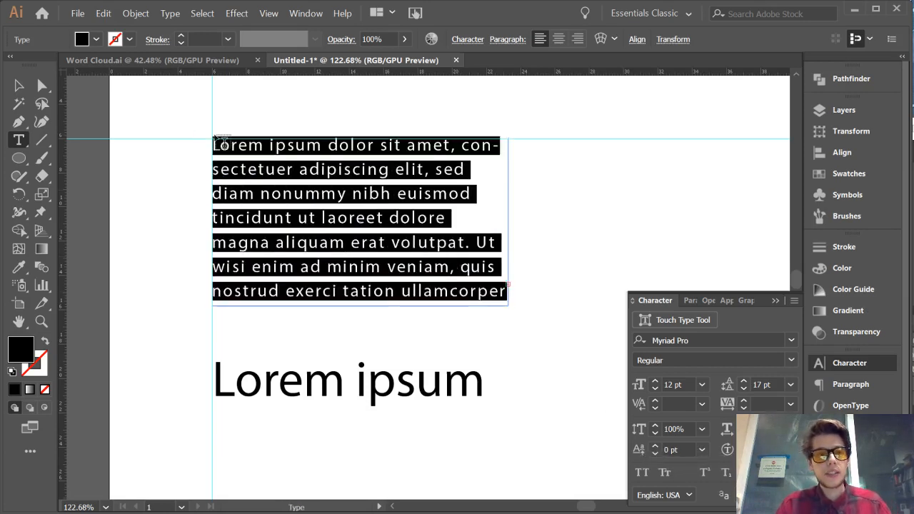
click(656, 453)
click(655, 453)
click(656, 453)
click(655, 446)
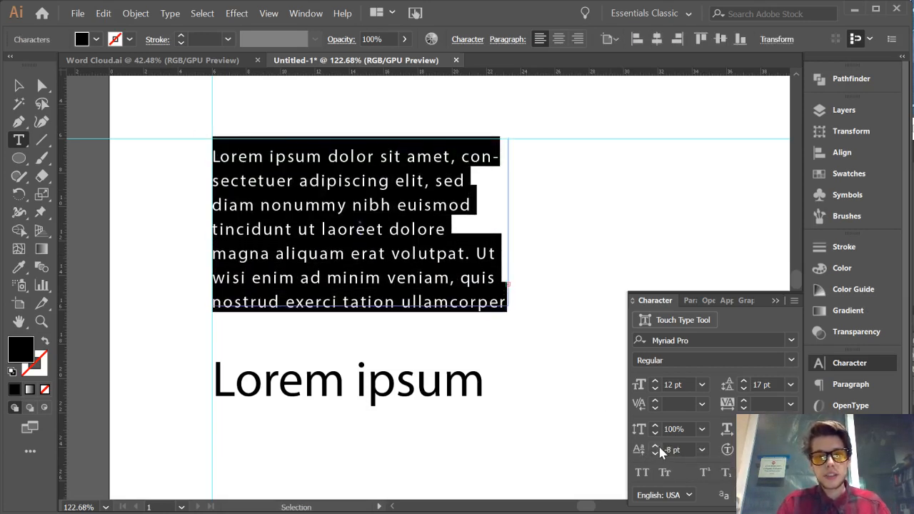
Step: Raise the paragraph's baseline shift to a positive value so the text sits above its normal baseline
click(655, 446)
click(655, 445)
click(655, 446)
click(655, 446)
click(655, 446)
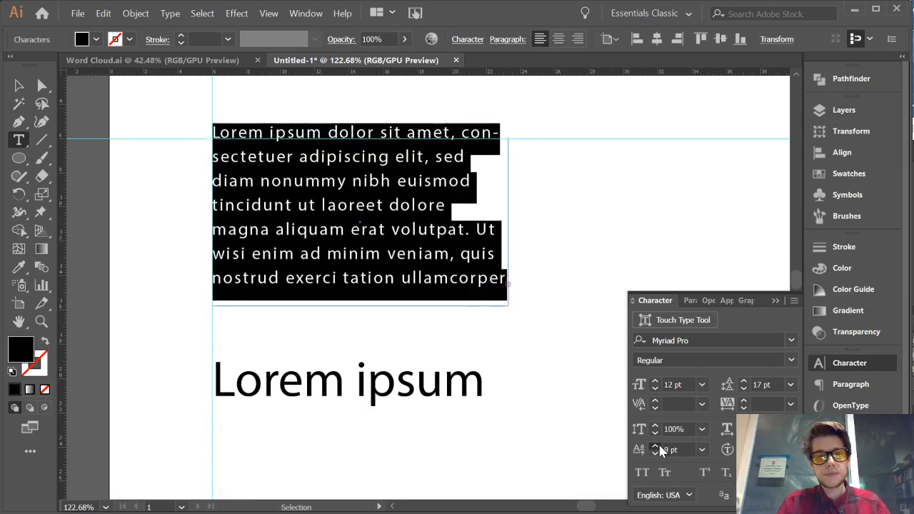
click(655, 446)
Step: Bring the paragraph's baseline shift down to -1 pt
click(655, 453)
click(655, 452)
click(655, 453)
click(656, 453)
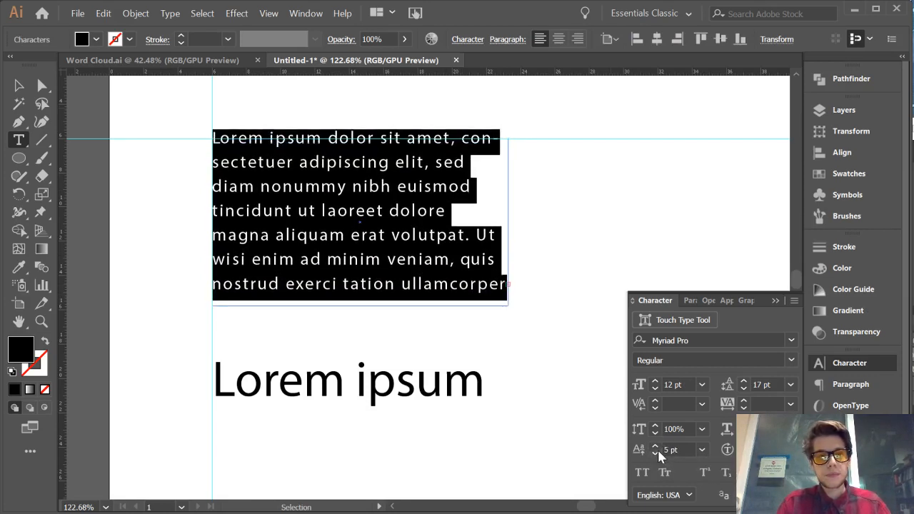
click(655, 453)
click(655, 453)
click(655, 453)
click(656, 453)
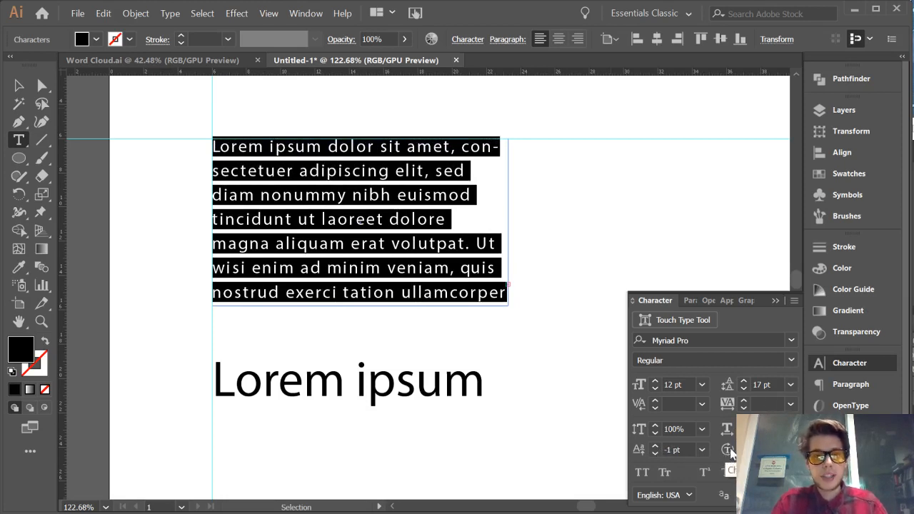
Step: Rotate every character of the placeholder paragraph a quarter turn with Character Rotation
key(alt+Right)
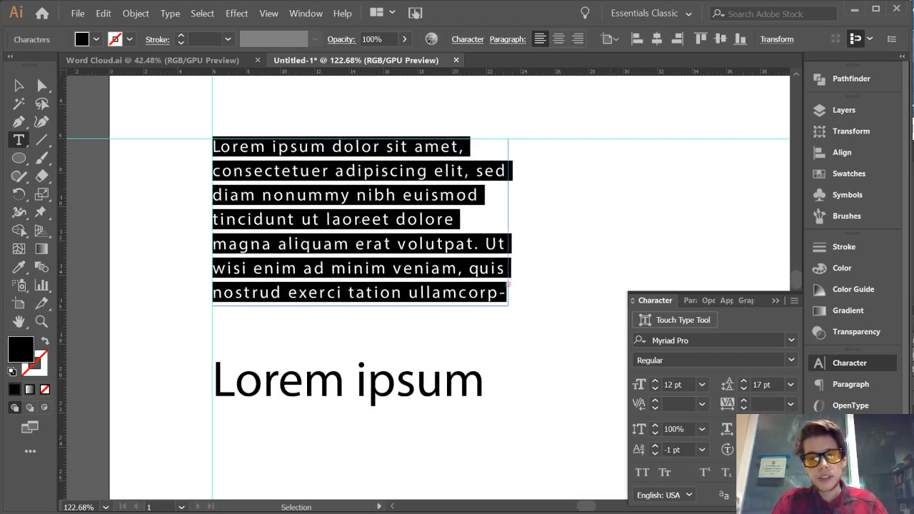
click(790, 450)
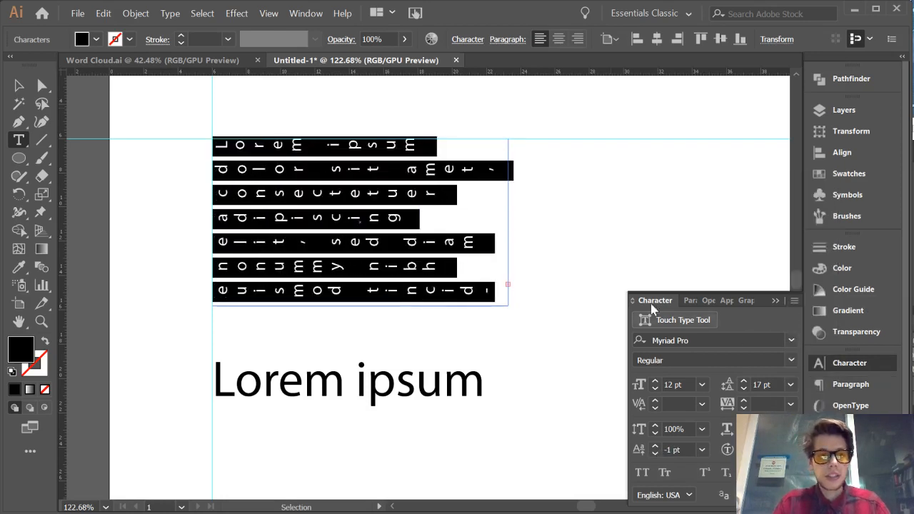
key(Escape)
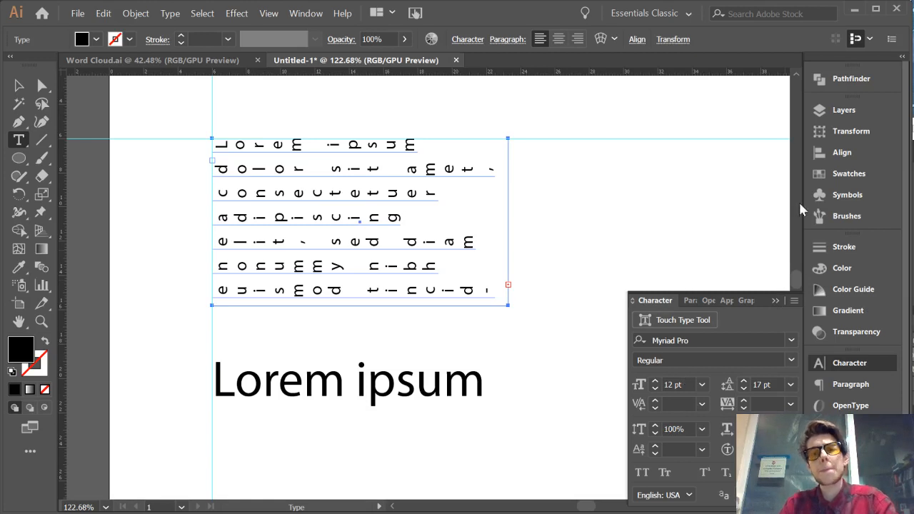
Step: Try to continue the paragraph's overflow text in a new text frame drawn beside it, and undo the new frame
click(421, 222)
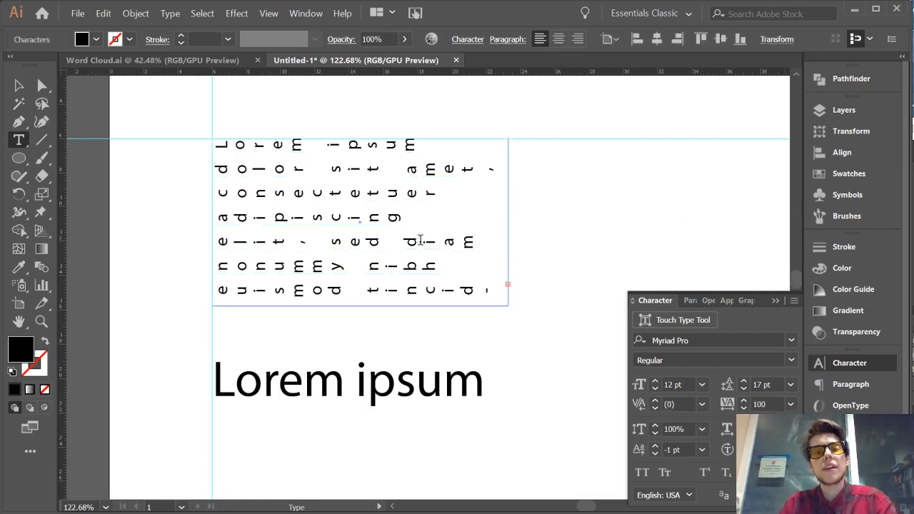
click(509, 286)
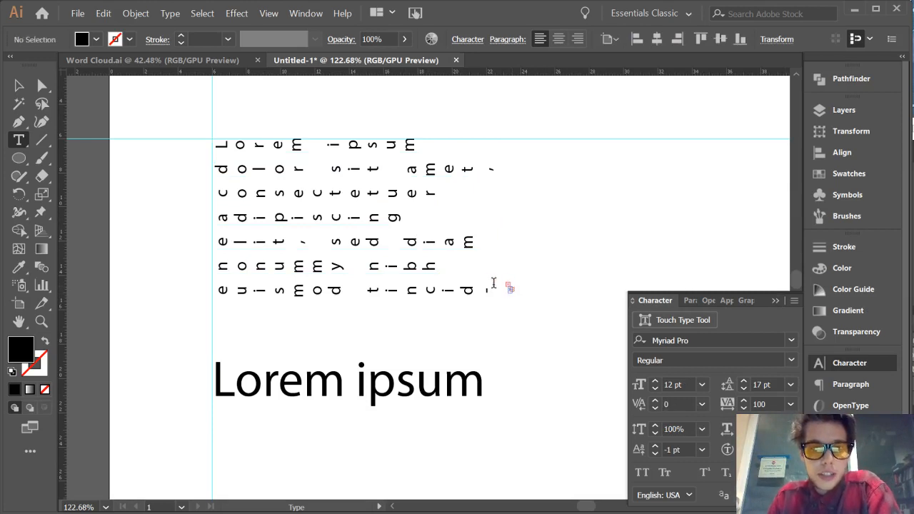
ctrl+click(449, 265)
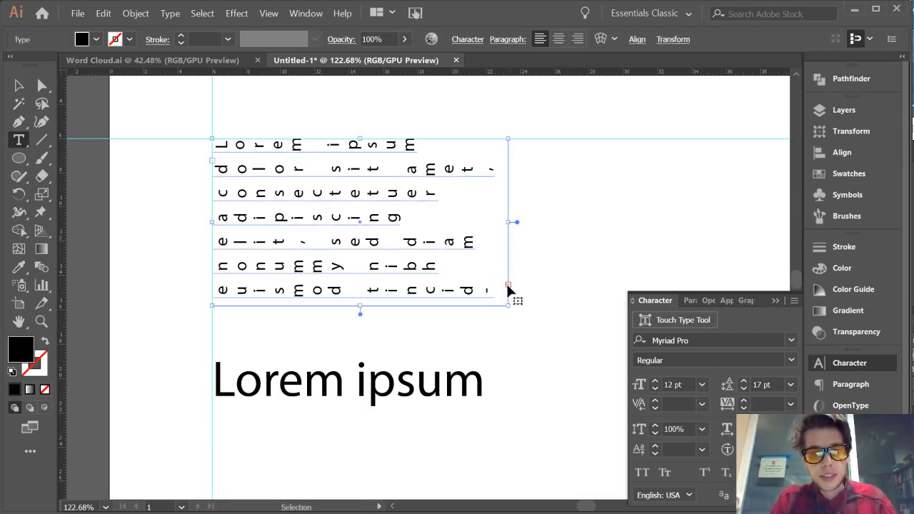
drag(557, 250, 451, 226)
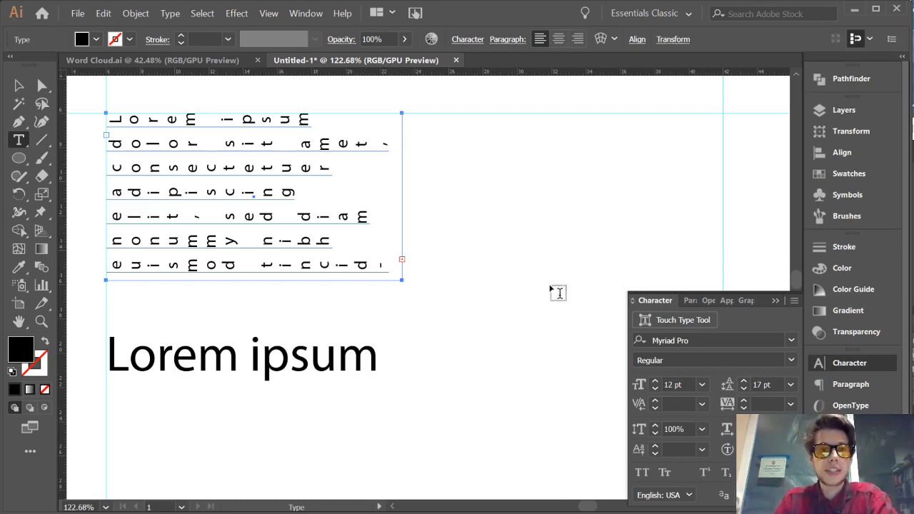
drag(523, 251, 486, 239)
drag(487, 239, 449, 143)
drag(500, 213, 421, 214)
drag(481, 213, 418, 221)
drag(454, 264, 450, 242)
drag(483, 247, 449, 236)
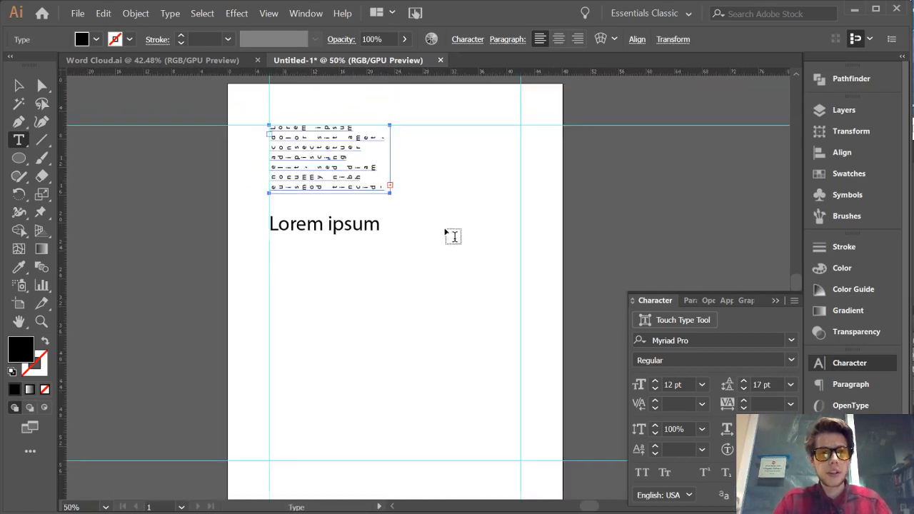
drag(412, 192, 500, 282)
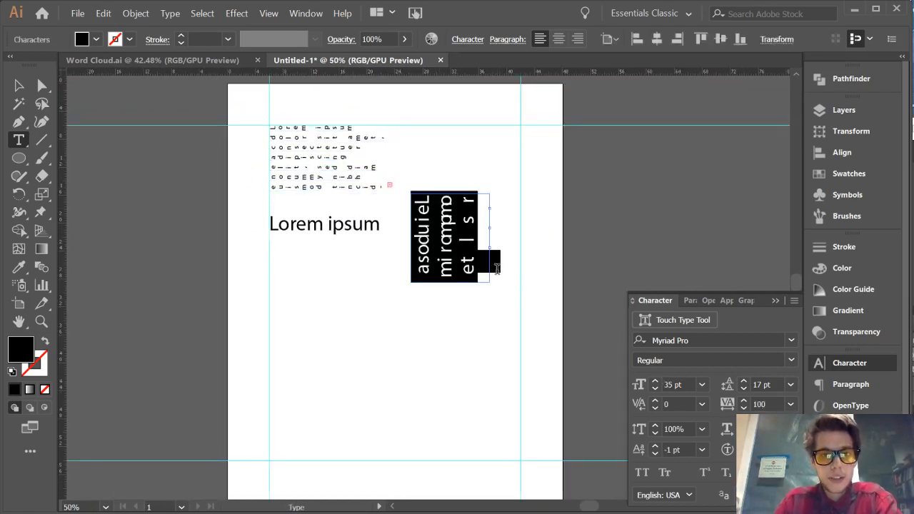
key(ctrl+z)
Step: Try a larger text frame beside the paragraph for its overflow text, and undo it
key(ctrl)
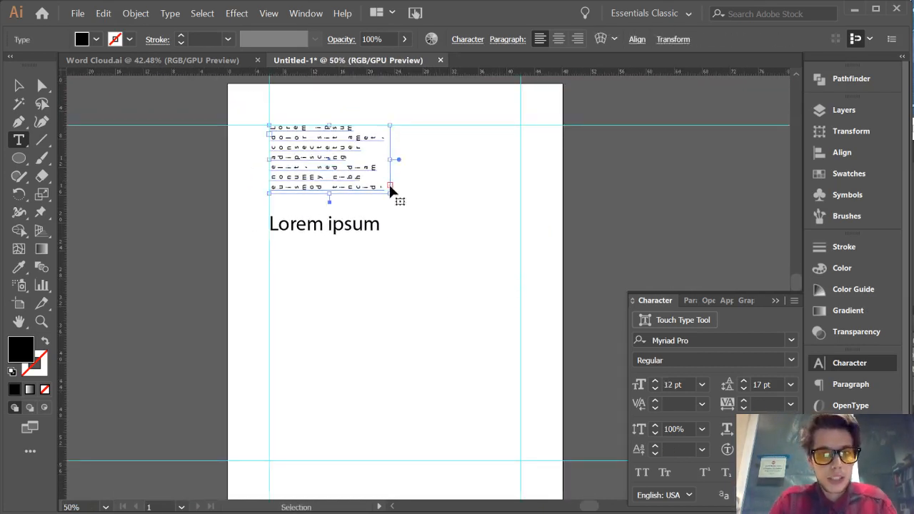
drag(412, 171, 526, 270)
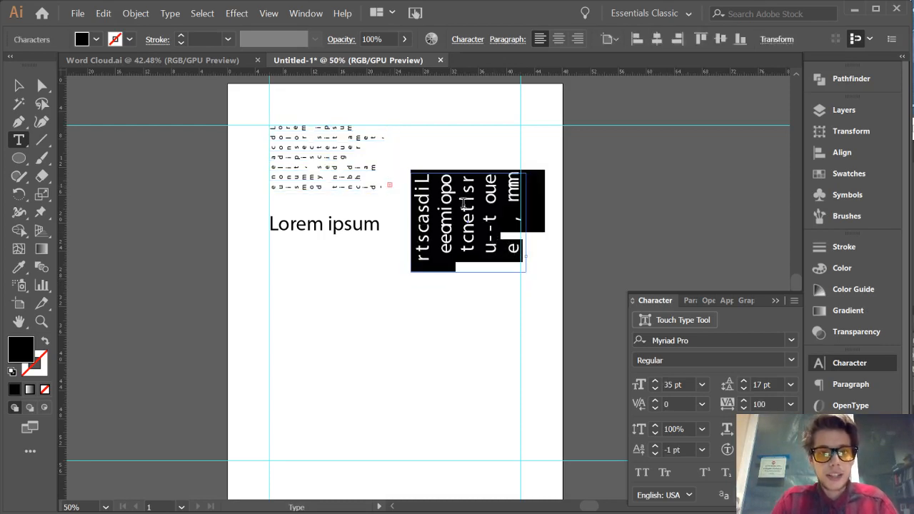
key(ctrl+z)
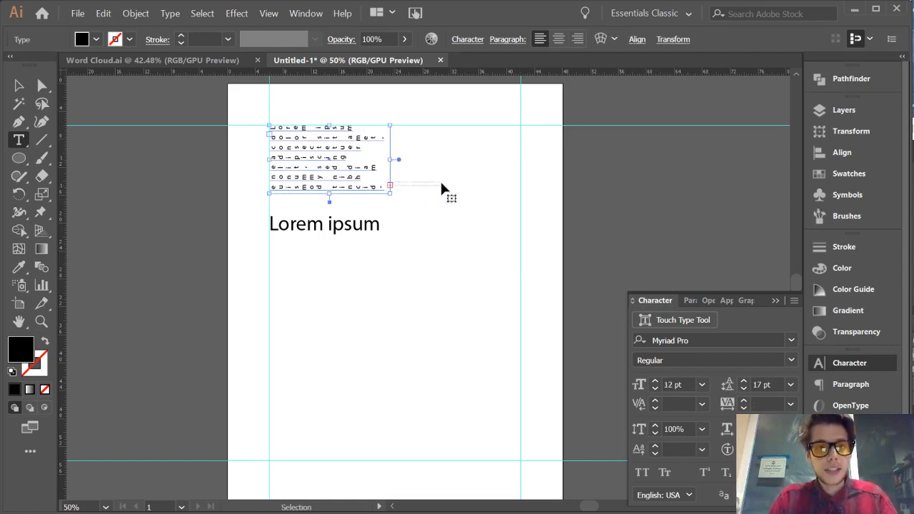
Step: Try to pick up the overflow text from the paragraph's out port and place it in another frame, and undo that frame
drag(390, 184, 433, 191)
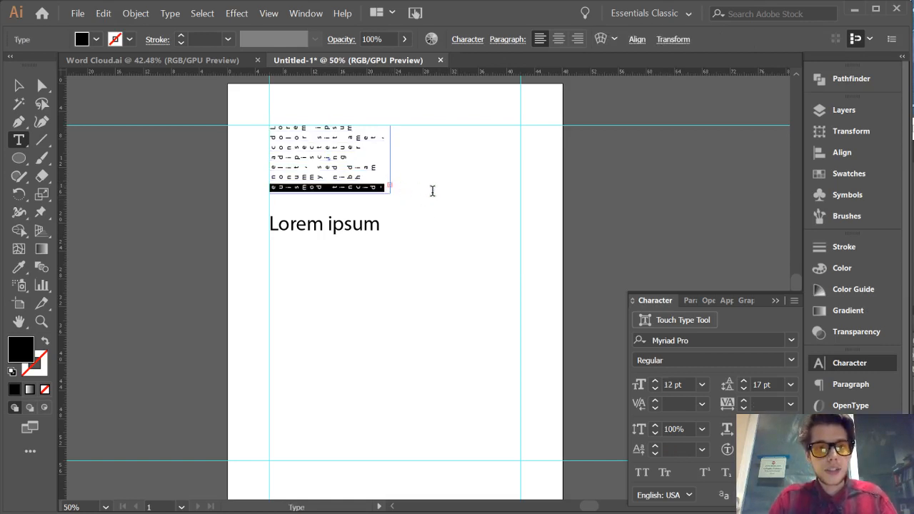
ctrl+click(370, 176)
click(391, 185)
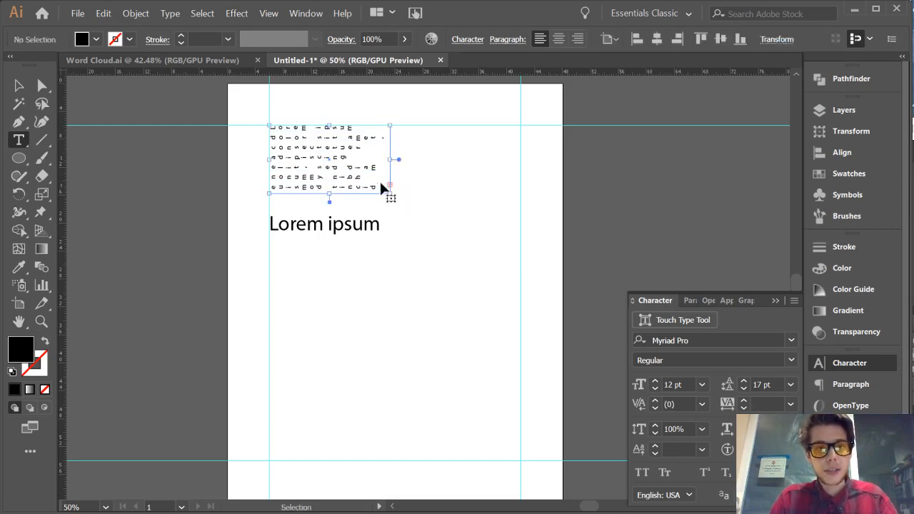
ctrl+click(379, 180)
click(391, 185)
drag(425, 194, 493, 264)
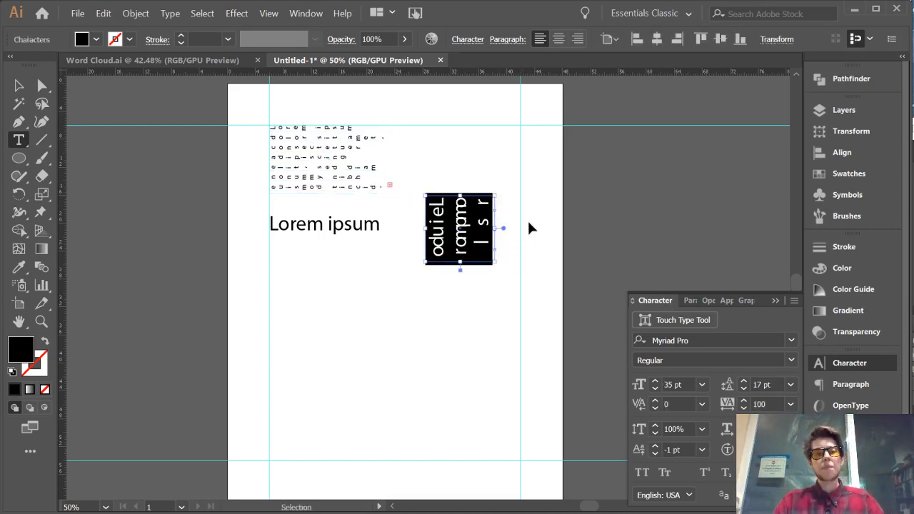
key(ctrl+z)
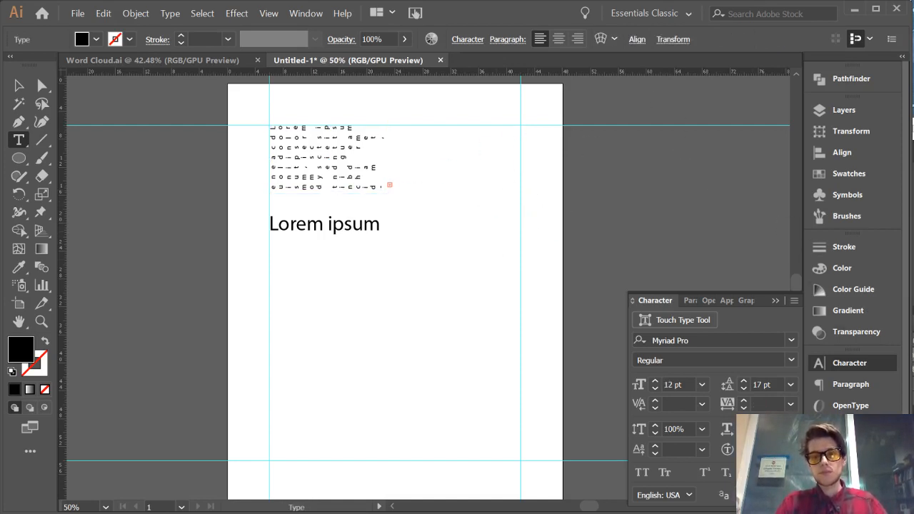
Step: Select the "Lorem ipsum" point text below the paragraph
click(347, 230)
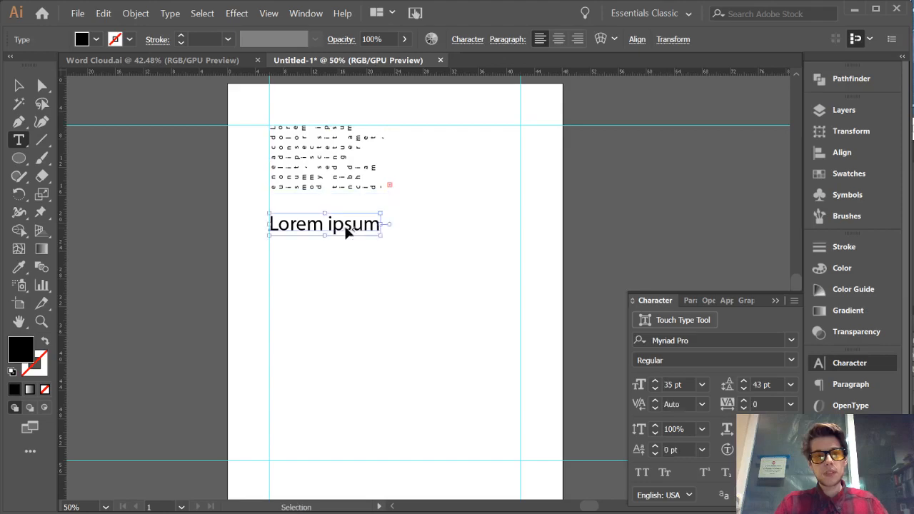